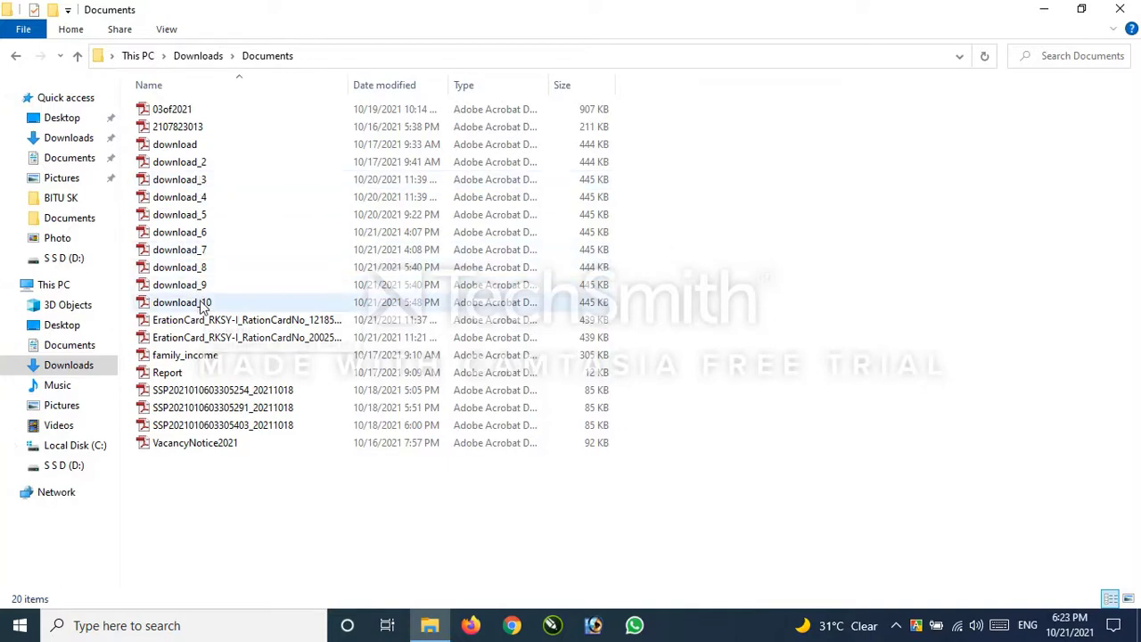
left_click(203, 304)
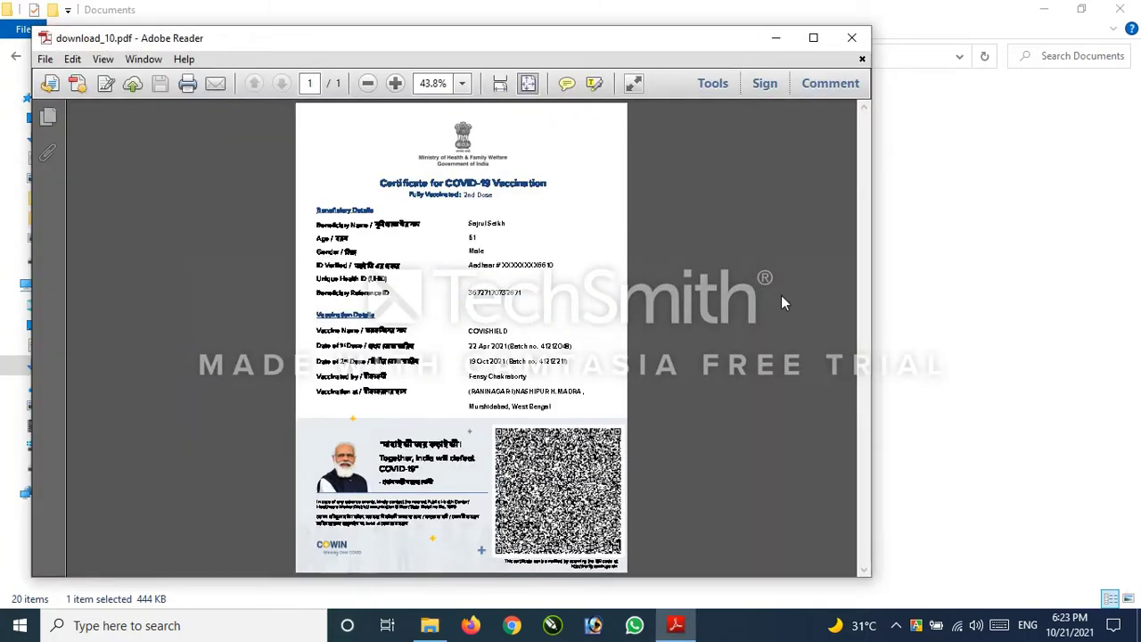
left_click(811, 38)
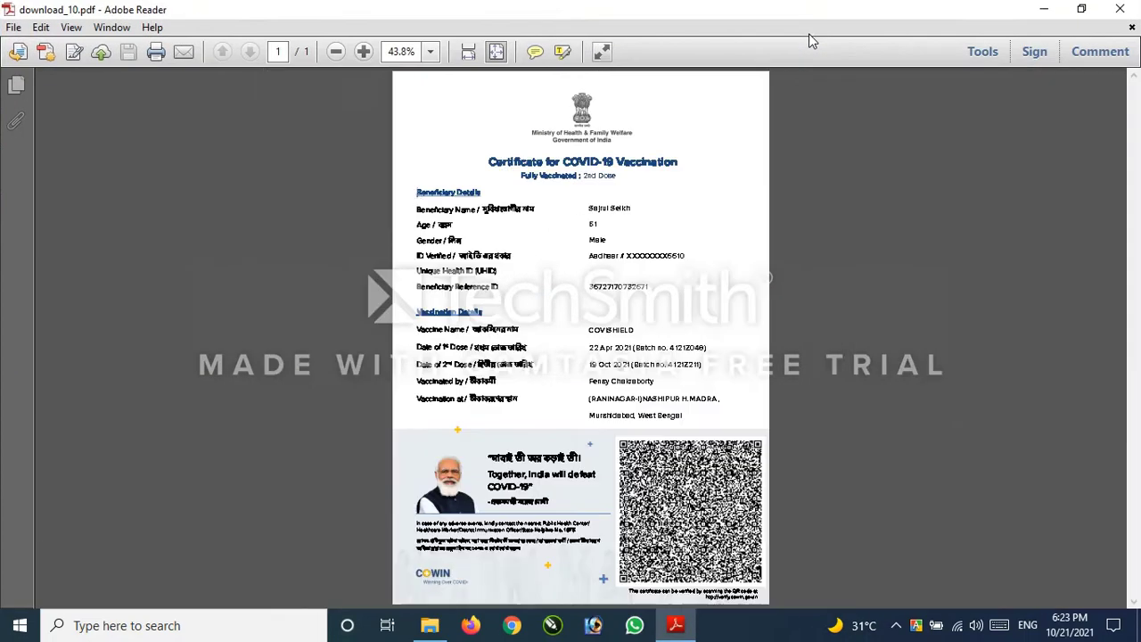
left_click(603, 52)
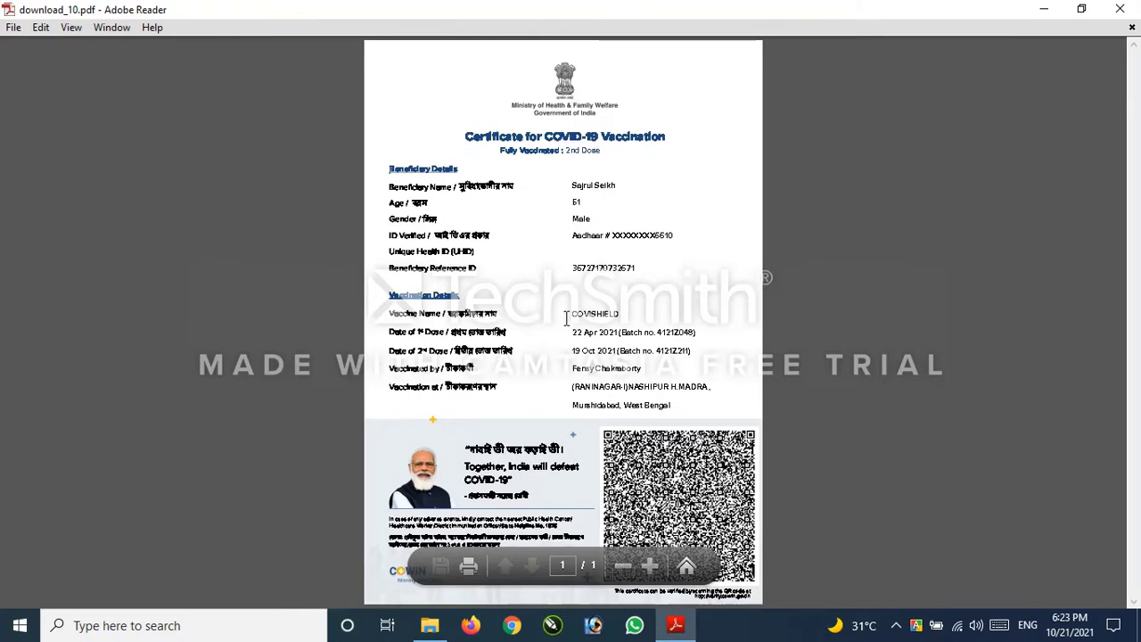
left_click(650, 567)
left_click(649, 567)
left_click(650, 567)
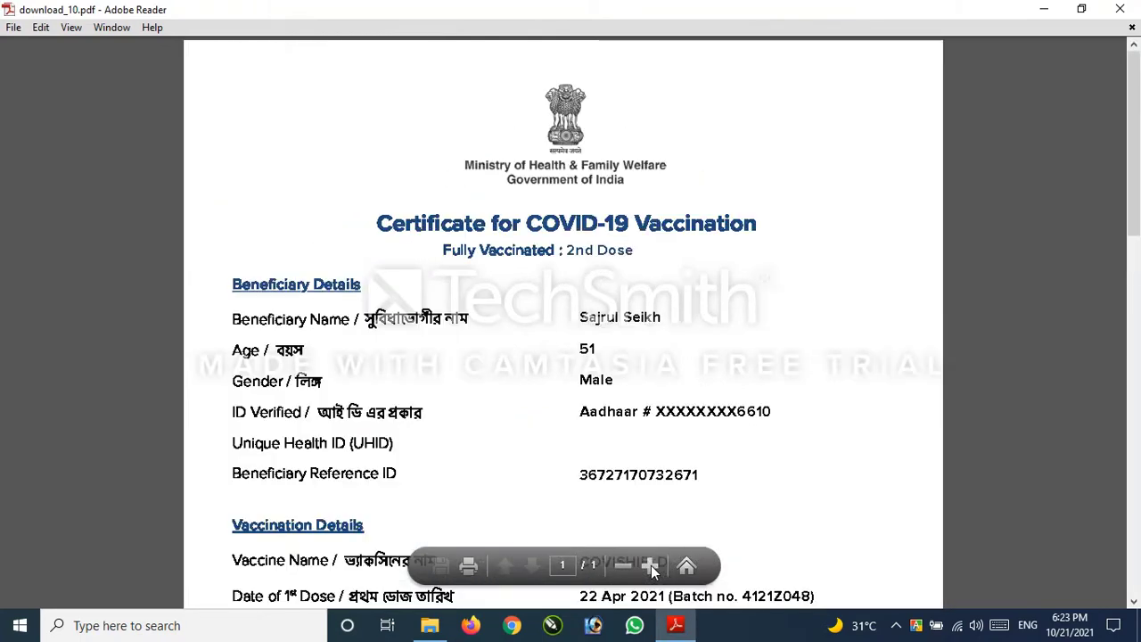
left_click(650, 567)
scroll(635, 435, "down", 2)
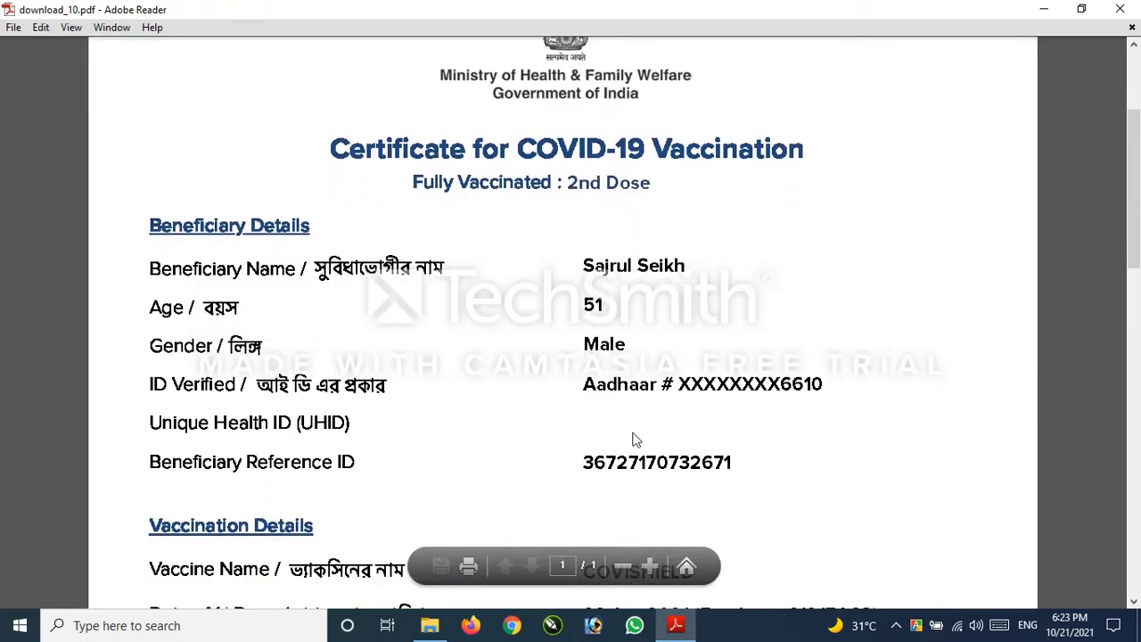
scroll(633, 435, "down", 3)
mouse_move(1139, 211)
left_mouse_down()
mouse_move(1137, 295)
mouse_move(1137, 235)
left_mouse_up()
left_click(1120, 9)
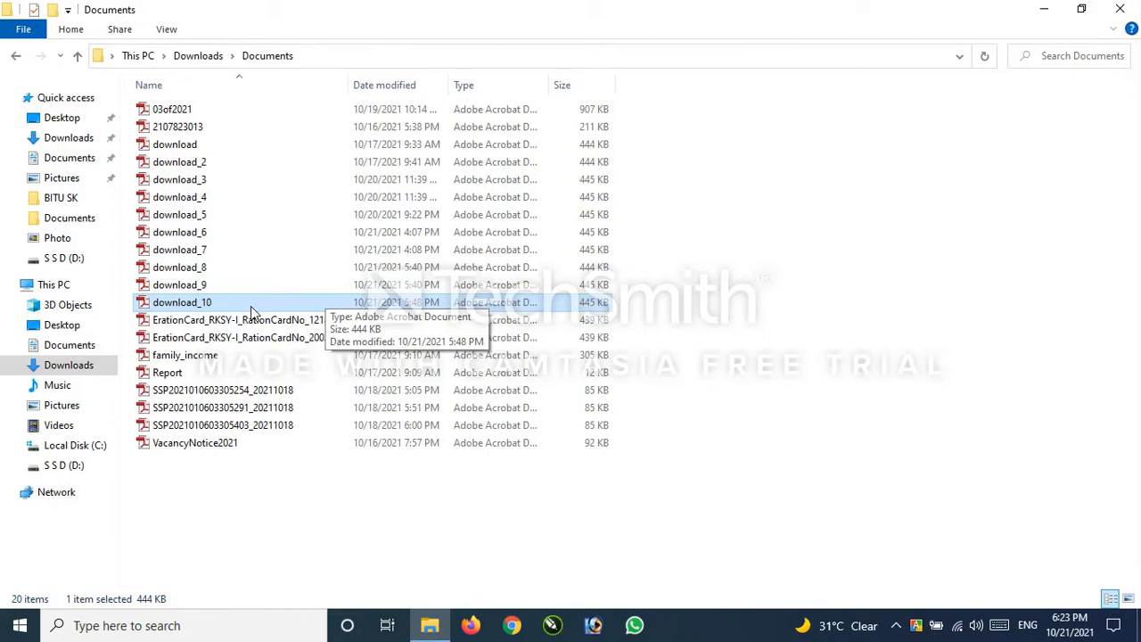
Move the download_10 PDF to the top of the desktop, rename it Auto, and launch Photoshop
left_click(1120, 9)
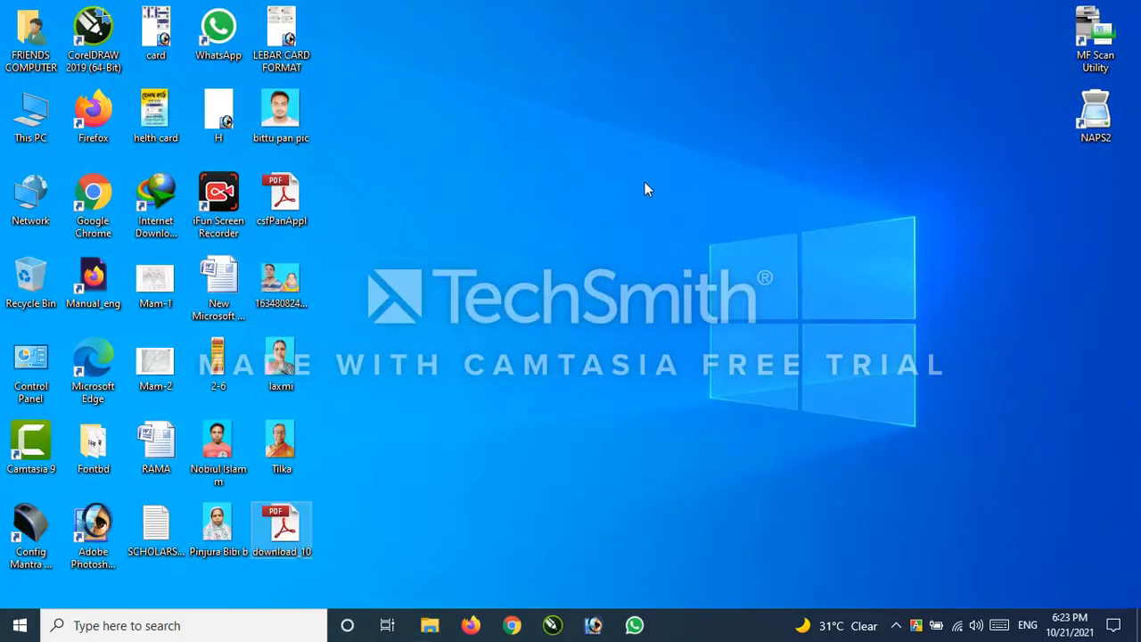
left_click_drag(284, 533, 657, 134)
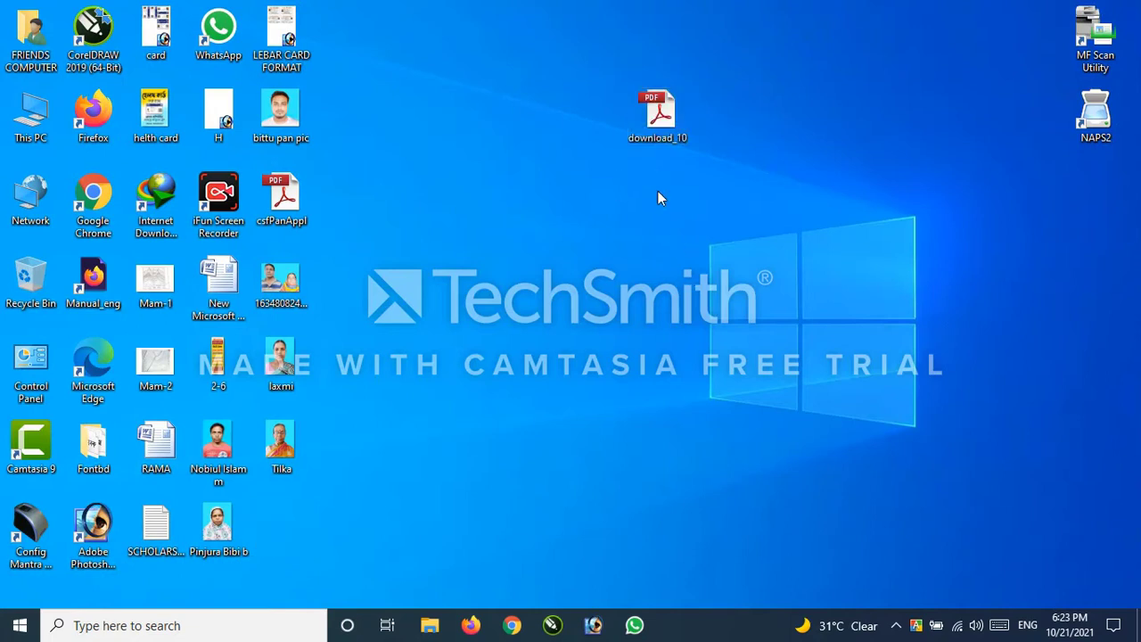
left_click(657, 136)
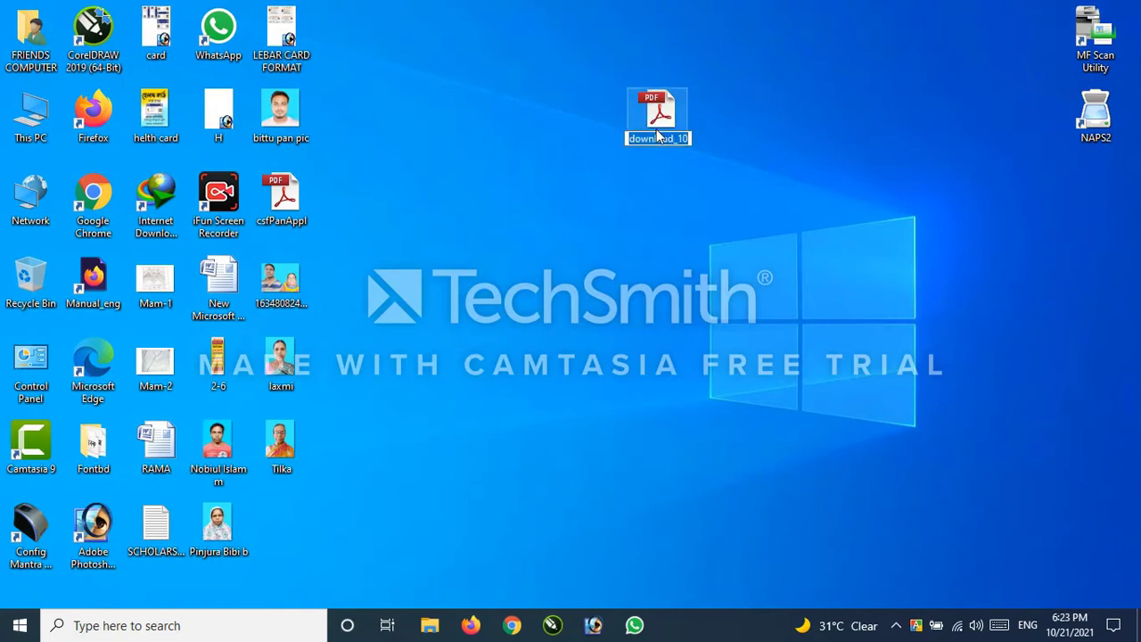
key("BackSpace")
type("Aud")
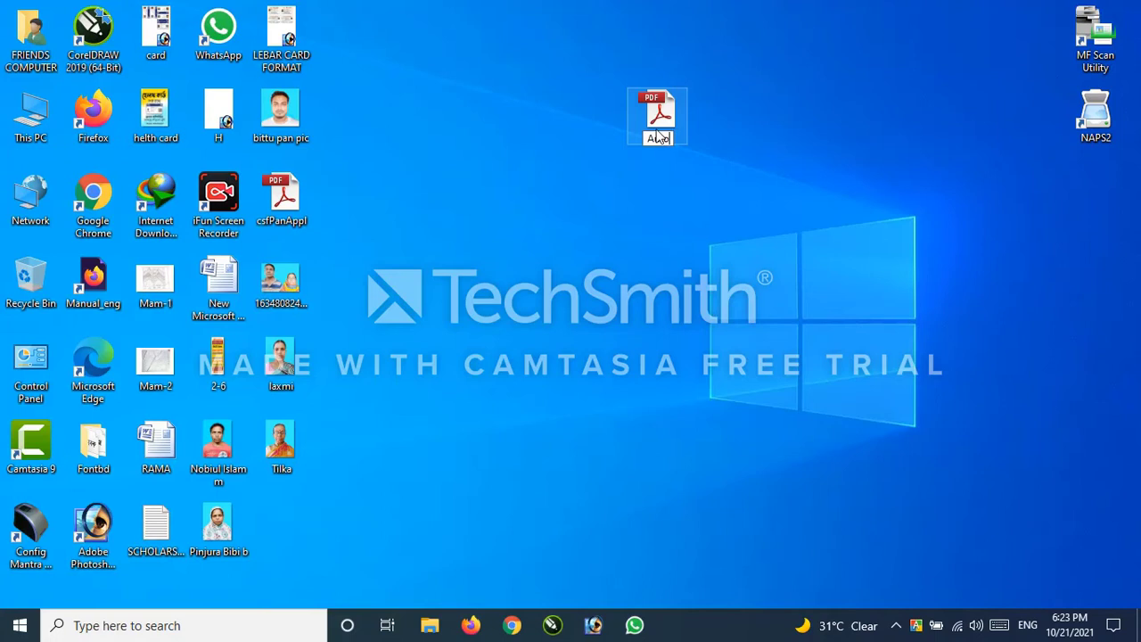
left_click(934, 156)
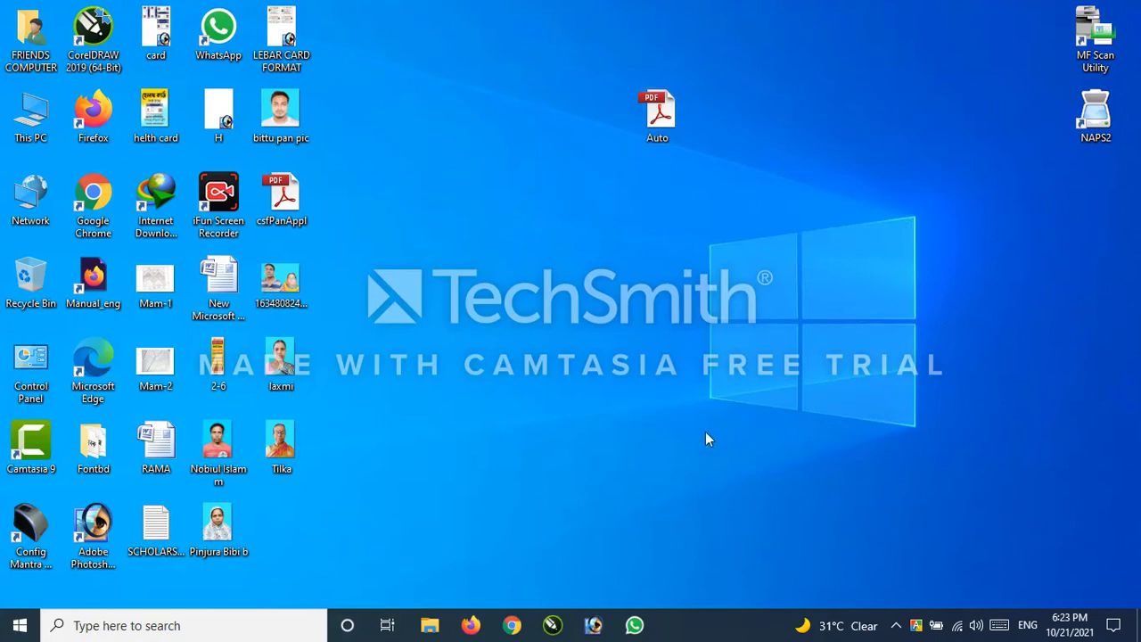
left_click(594, 625)
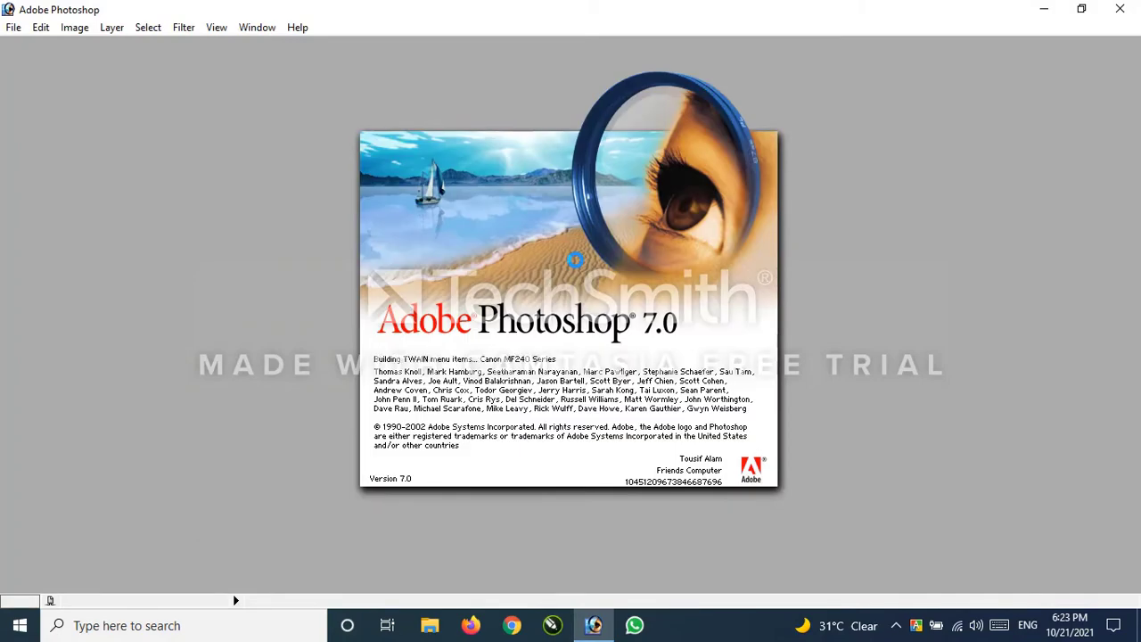
Open the Auto PDF from the Desktop folder through the File Open dialog
double_click(279, 174)
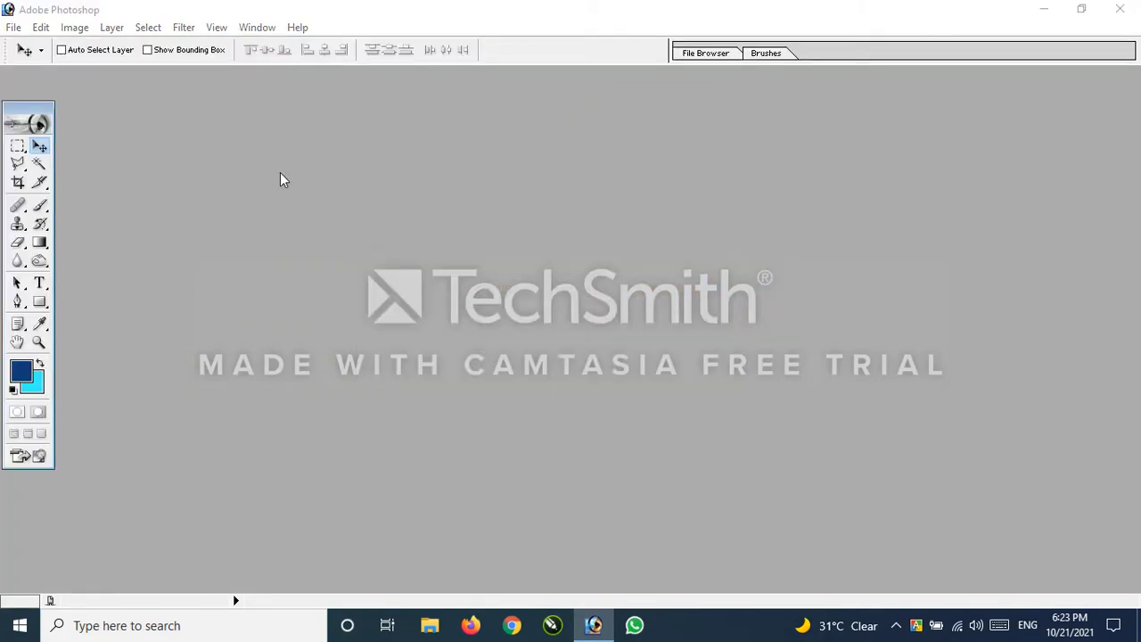
left_click(392, 174)
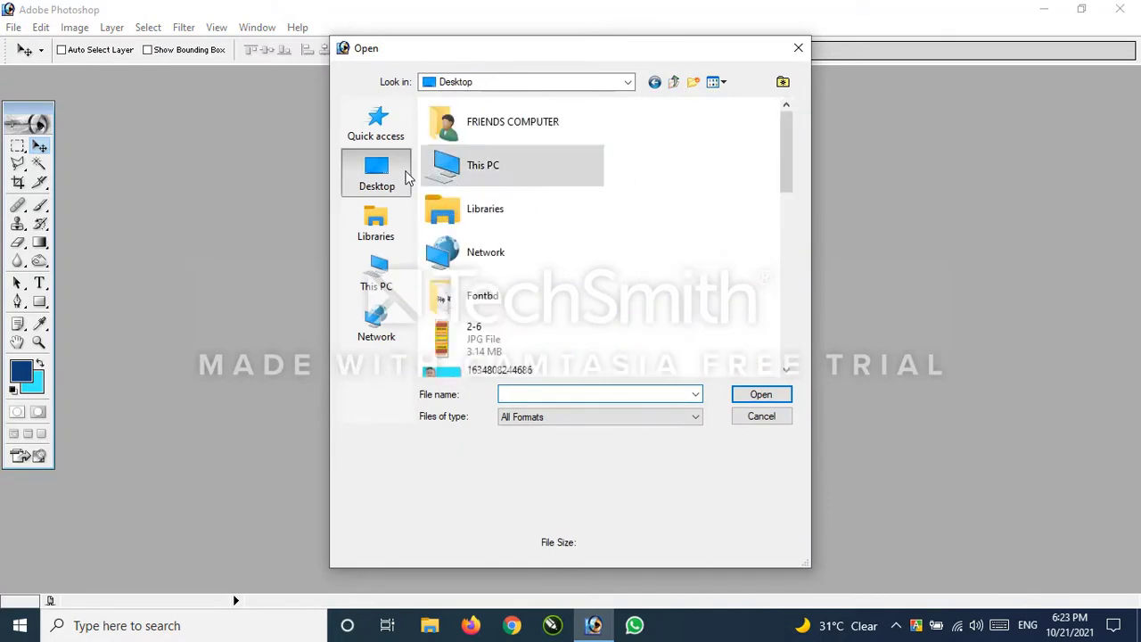
left_click_drag(787, 153, 798, 370)
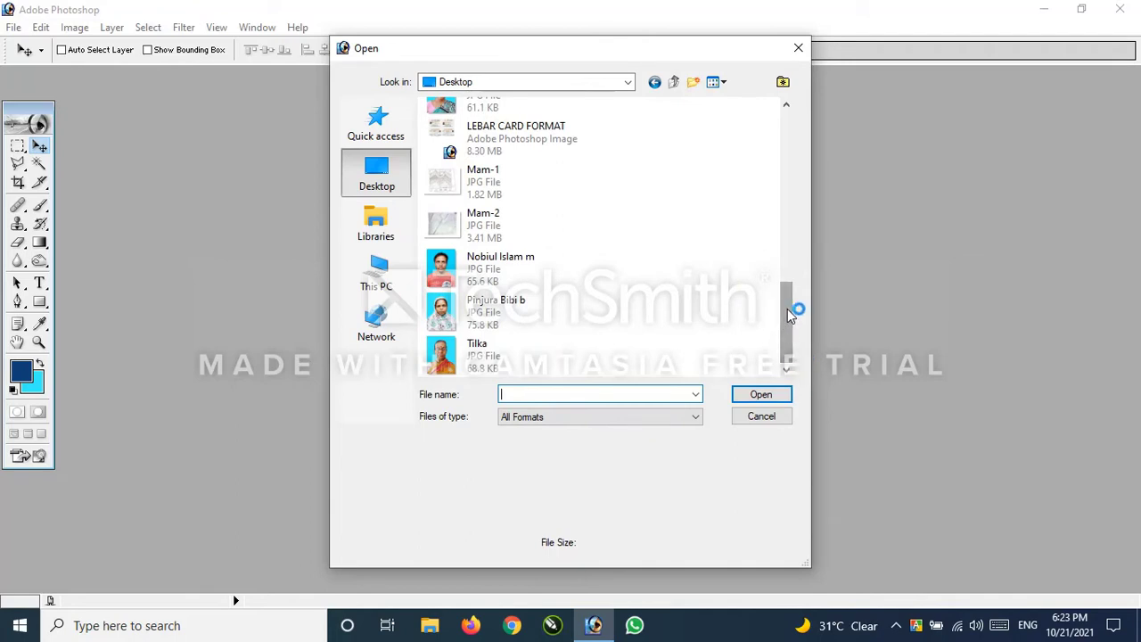
left_click_drag(787, 308, 784, 220)
left_click(472, 145)
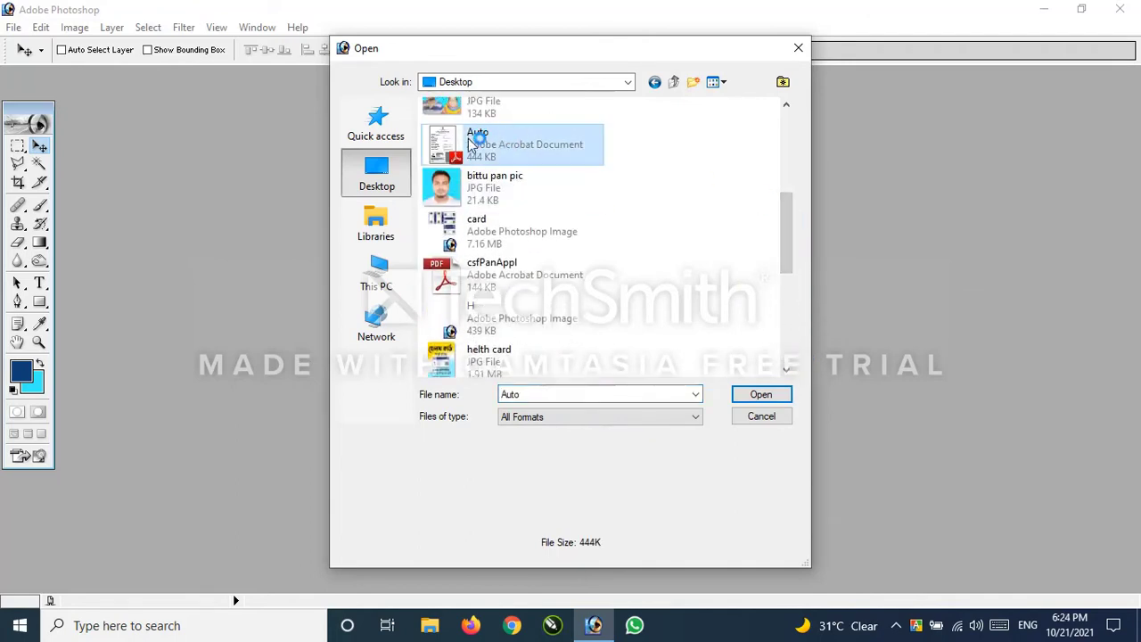
left_click(785, 105)
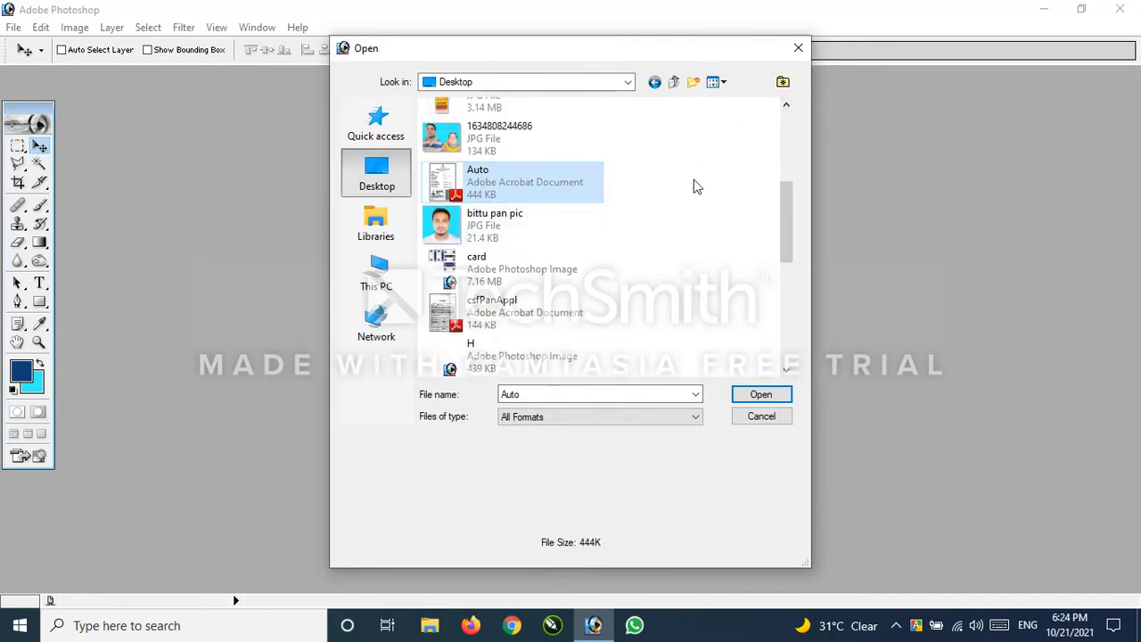
left_click(781, 396)
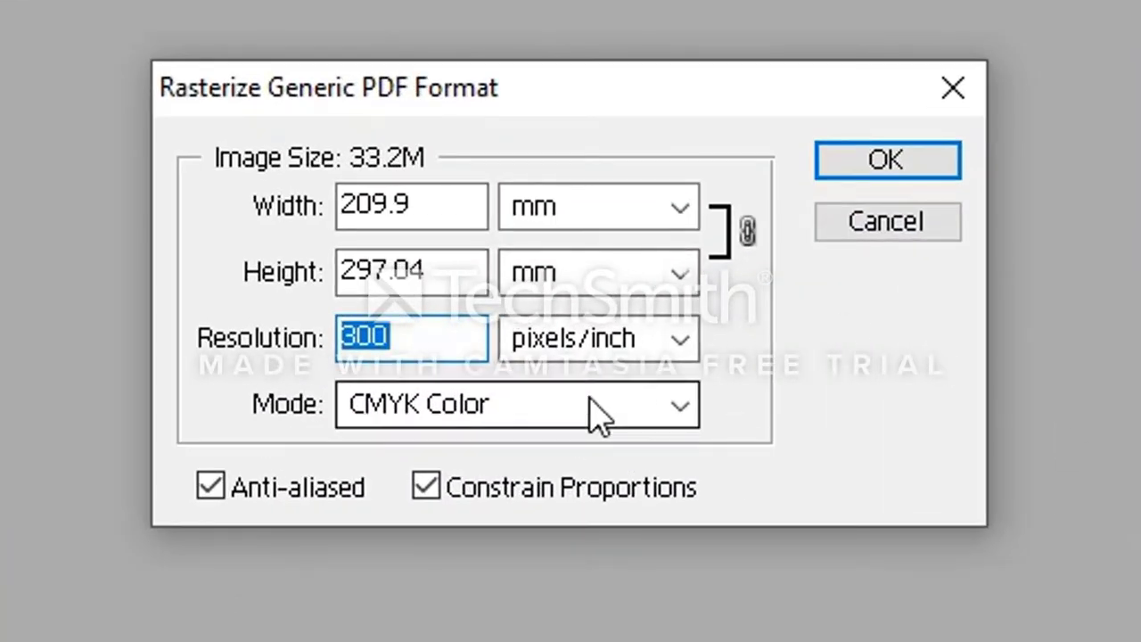
Rasterize the PDF at 209.9 × 297.04 mm, 300 pixels/inch, CMYK Color
left_click_drag(585, 94, 593, 95)
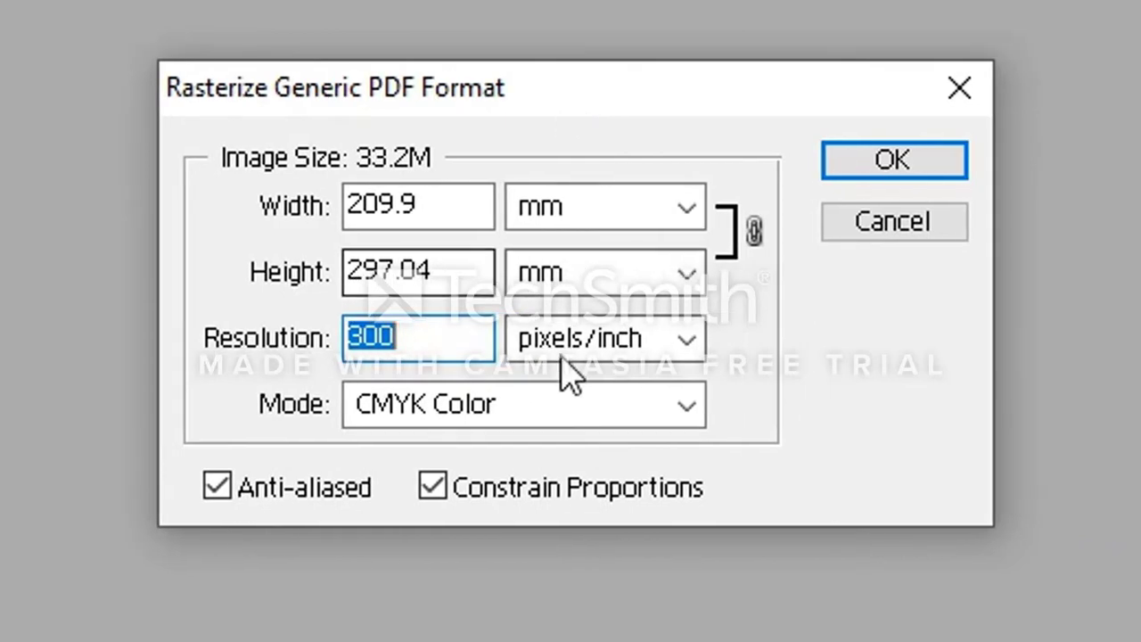
left_click(455, 333)
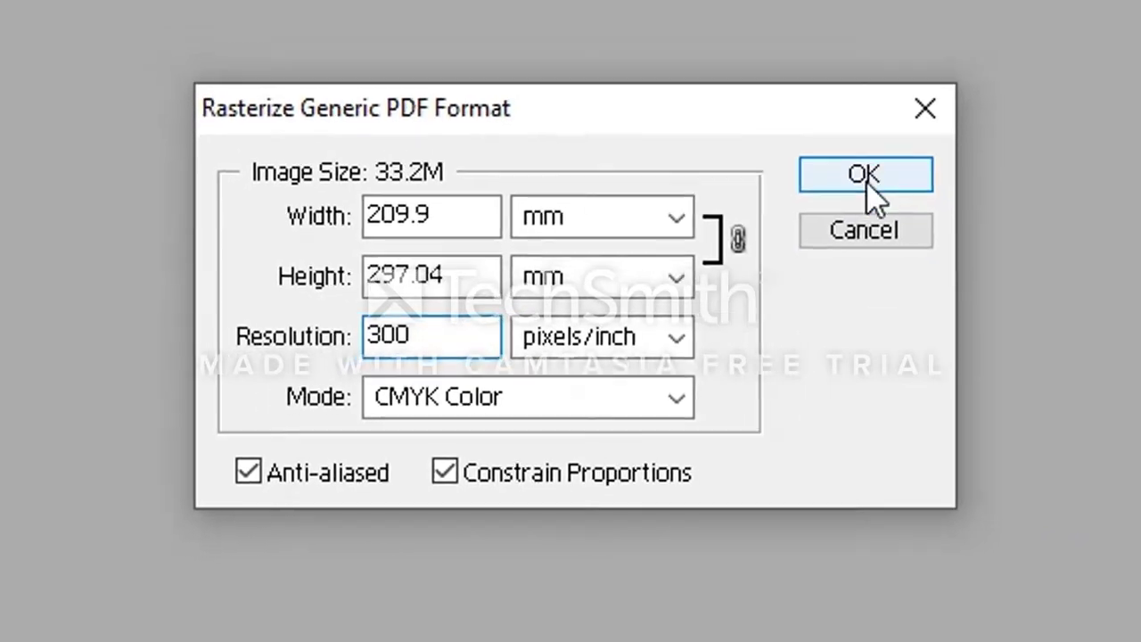
left_click(894, 162)
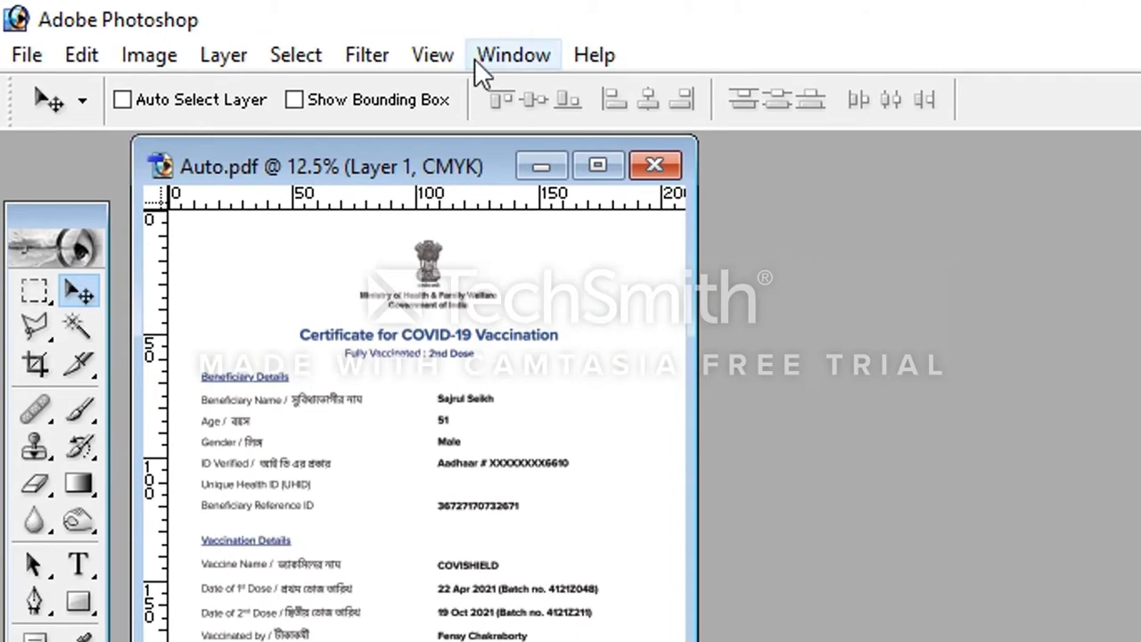
Play the Cowin certificate action from the enlarged Actions palette
left_click(530, 57)
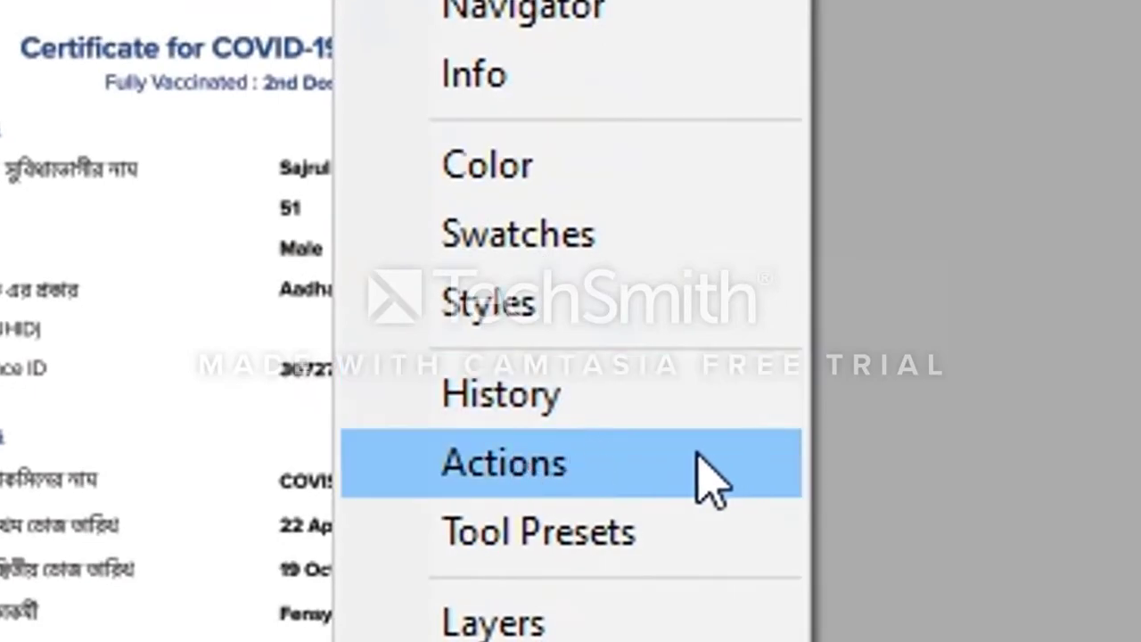
left_click(685, 508)
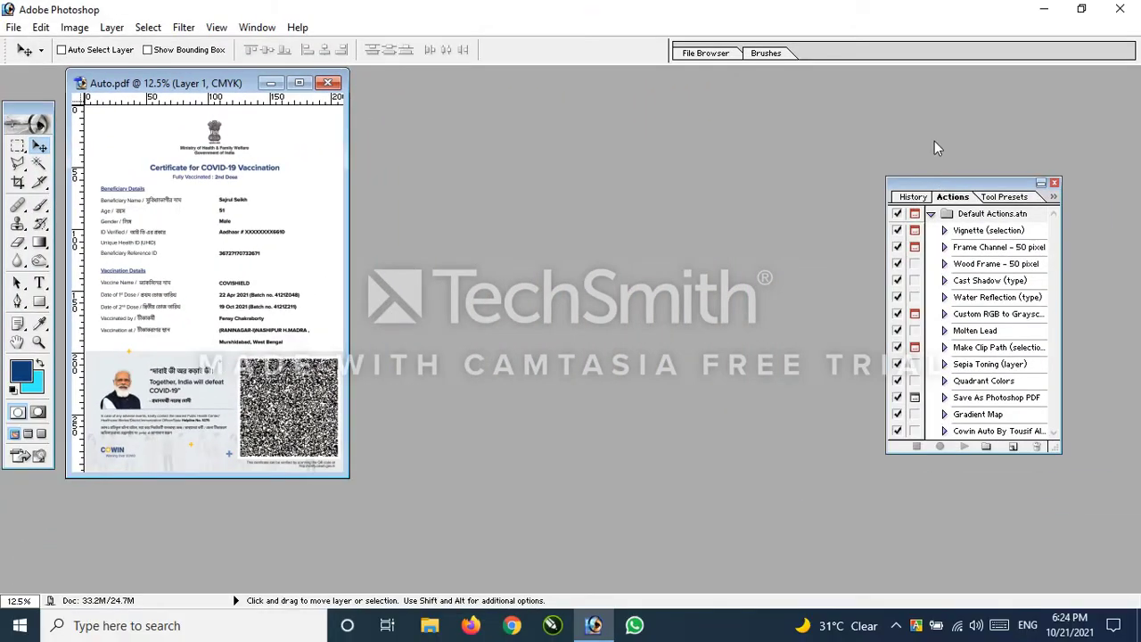
left_click(928, 84)
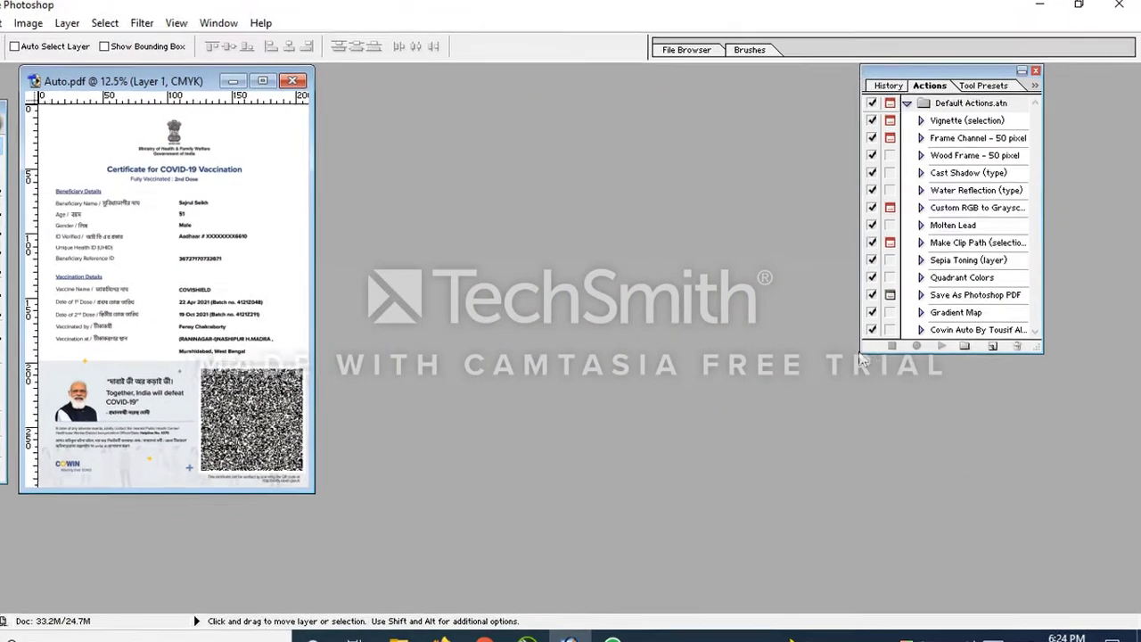
left_click_drag(873, 344, 771, 459)
left_click_drag(571, 631, 572, 632)
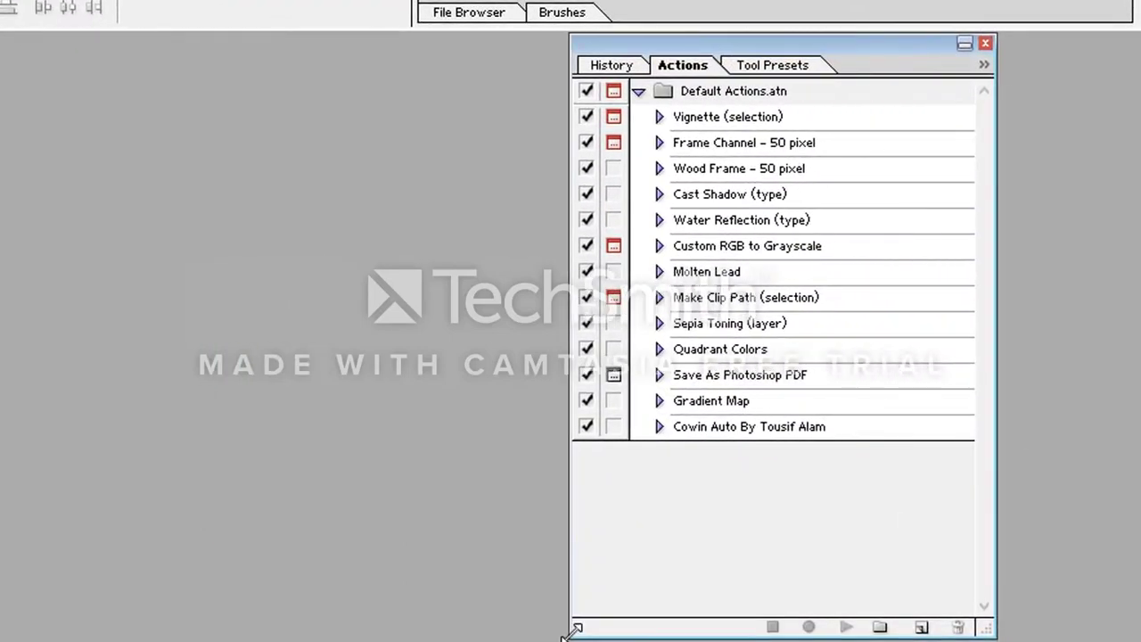
left_click(736, 429)
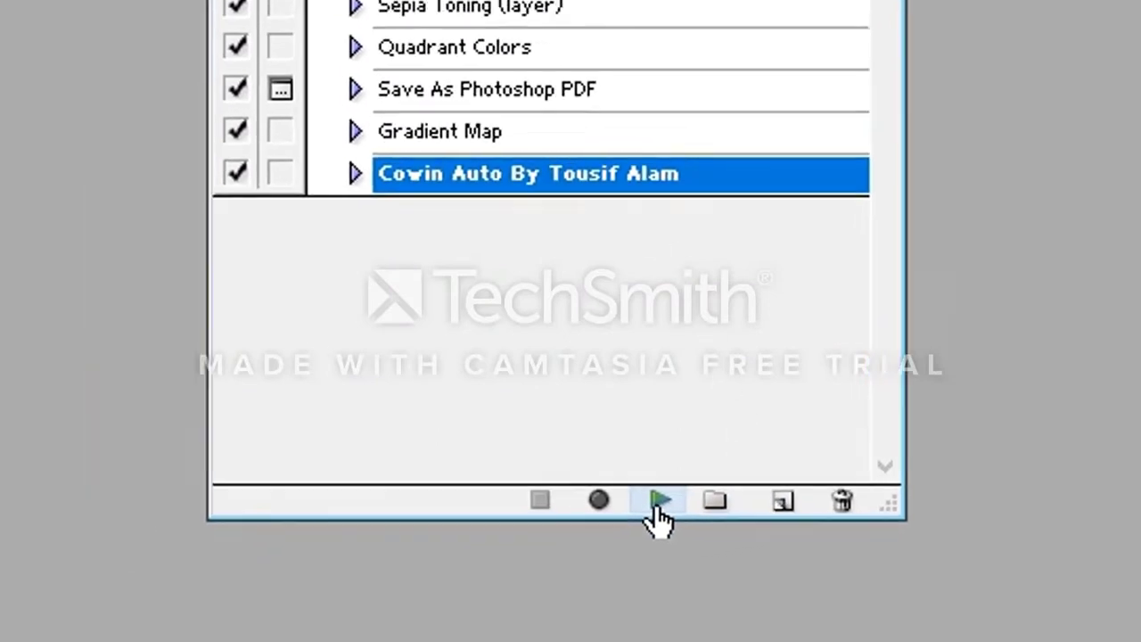
left_click(657, 507)
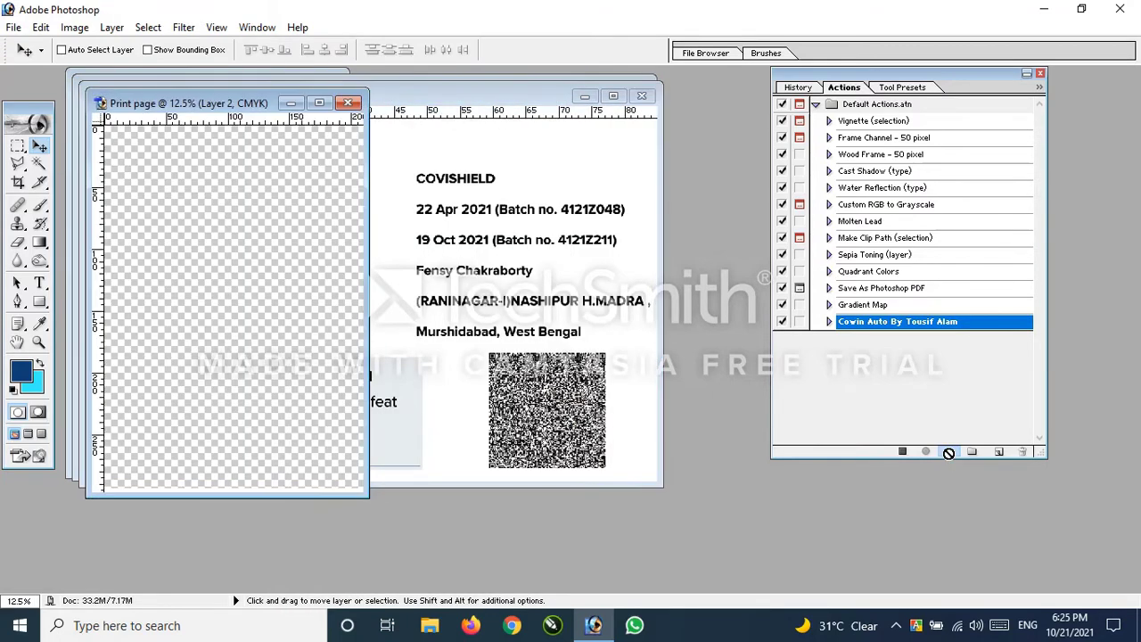
Maximize the Print page document at 50% zoom, closing Actions and showing Layers
left_click(320, 104)
key("ctrl+plus")
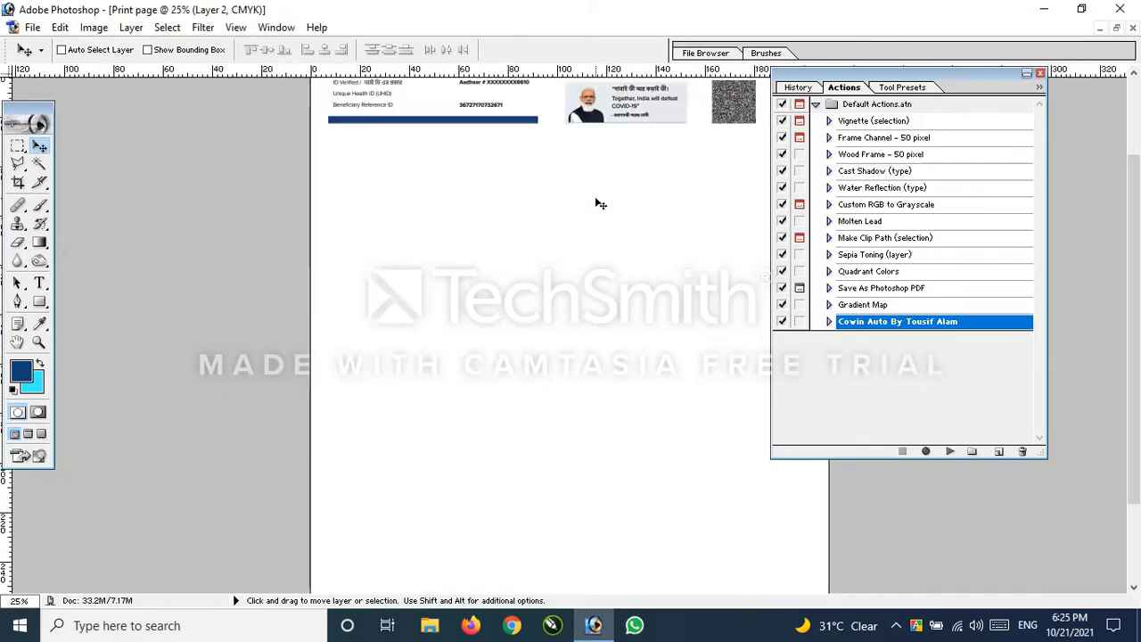
scroll(611, 265, "up", 3)
key("ctrl+plus")
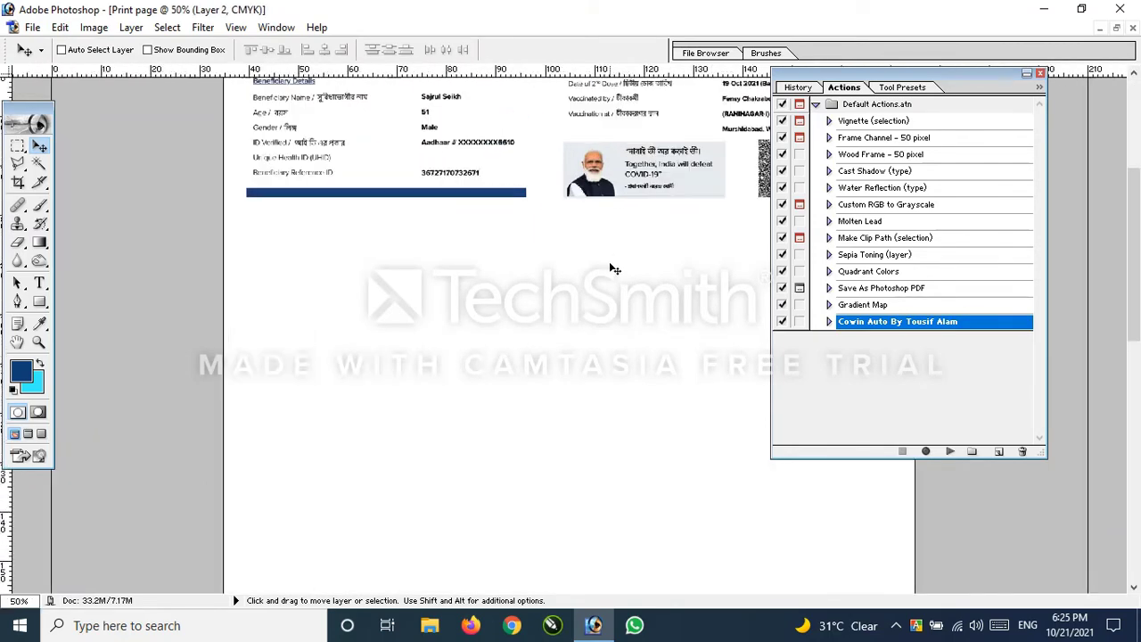
scroll(679, 280, "up", 5)
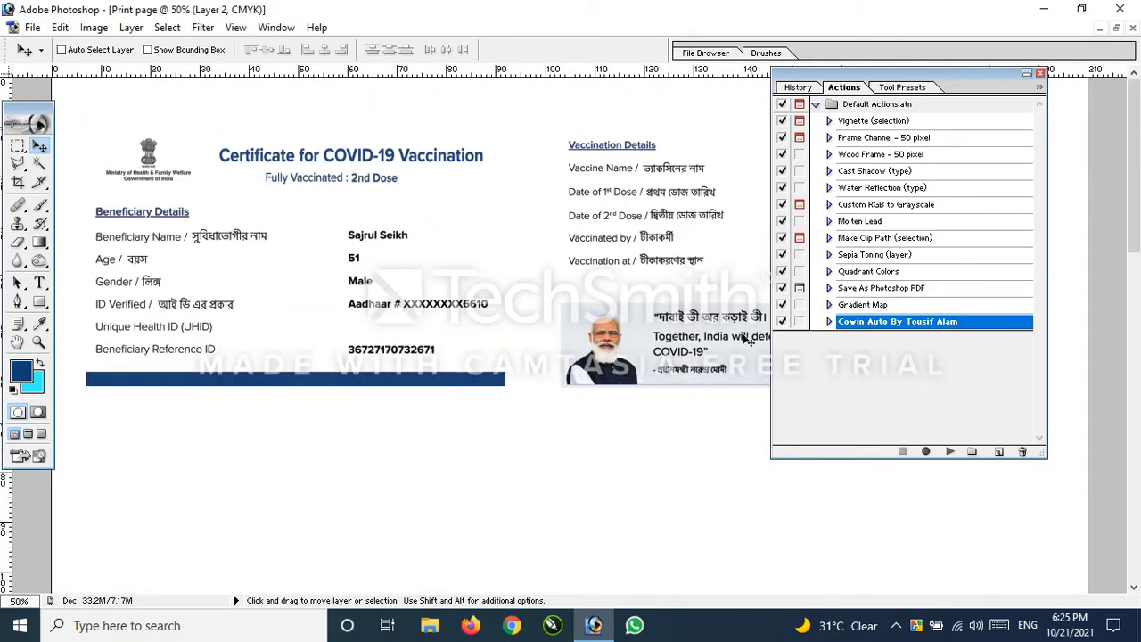
left_click(1041, 74)
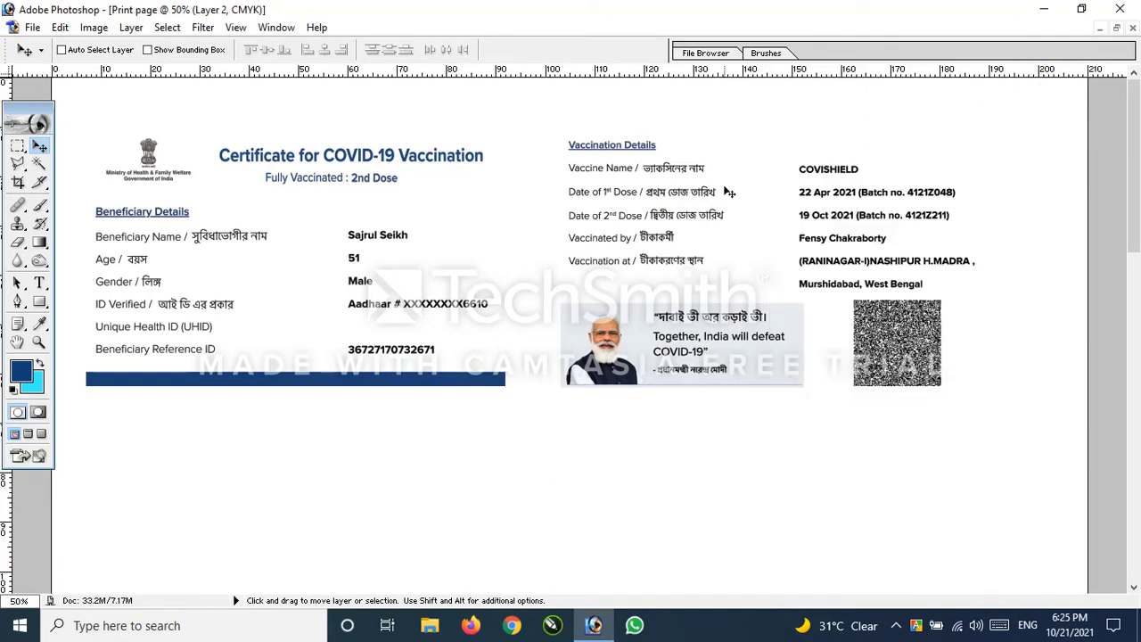
key("F7")
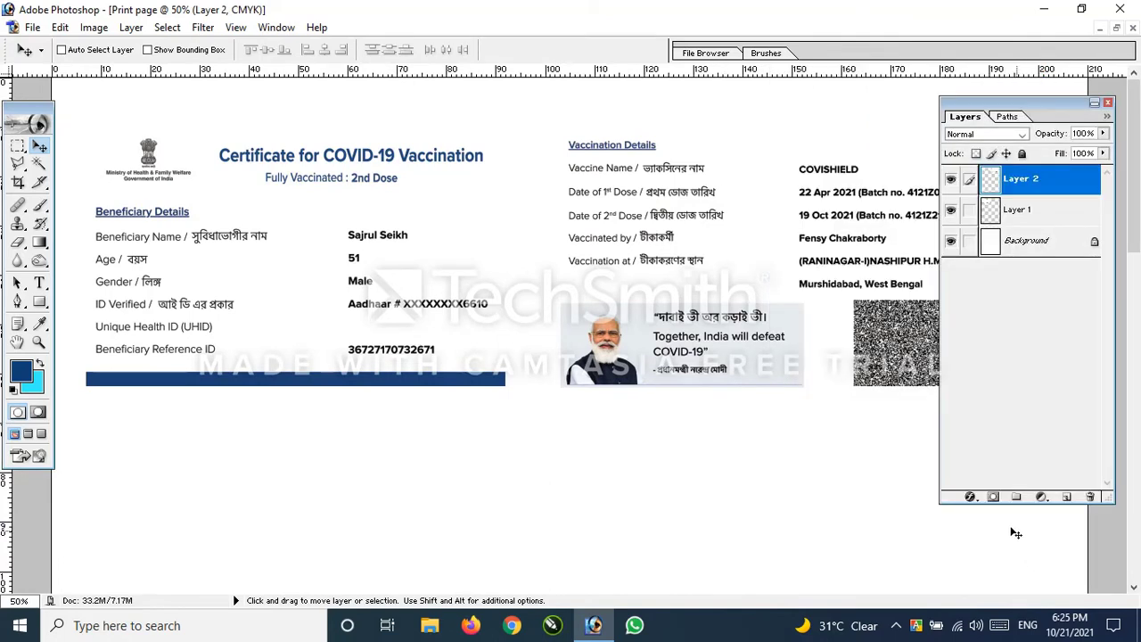
Give Layer 2 a 3 px inside Stroke in the dark blue sampled from the certificate bar
left_click(970, 497)
left_click(985, 493)
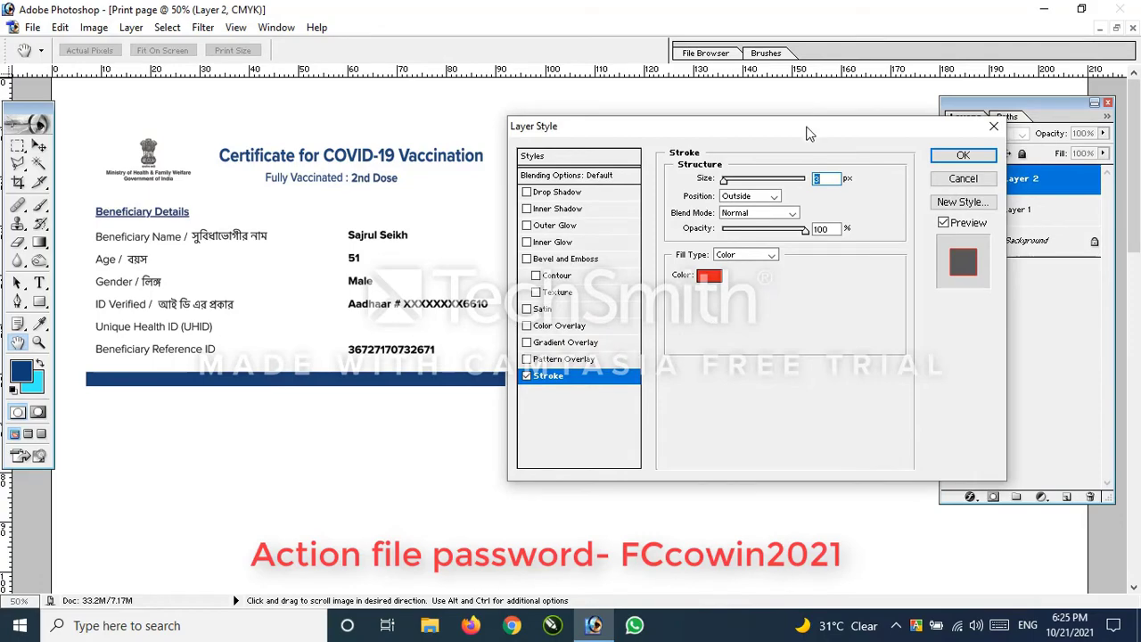
left_click_drag(807, 126, 641, 315)
left_click(547, 466)
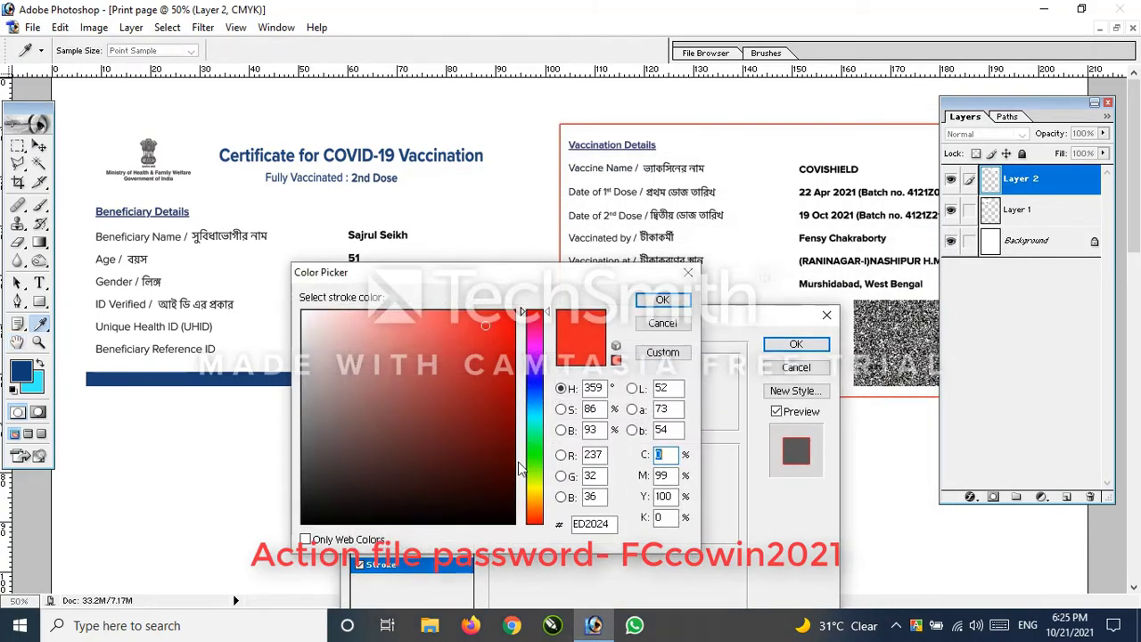
left_click(219, 378)
left_click(661, 300)
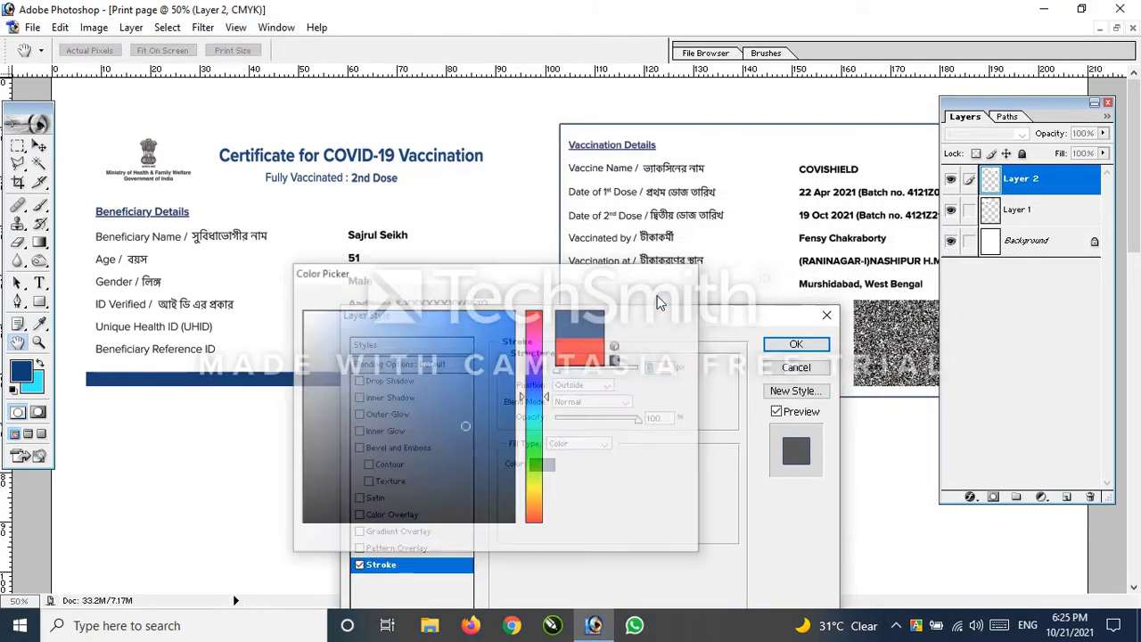
left_click(606, 386)
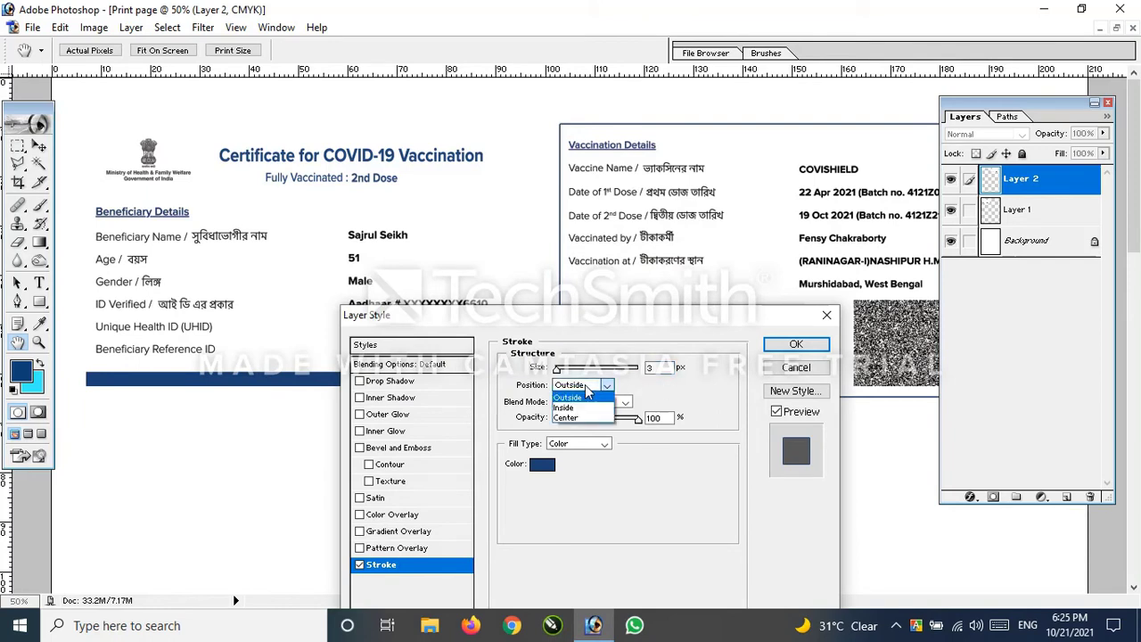
left_click(584, 407)
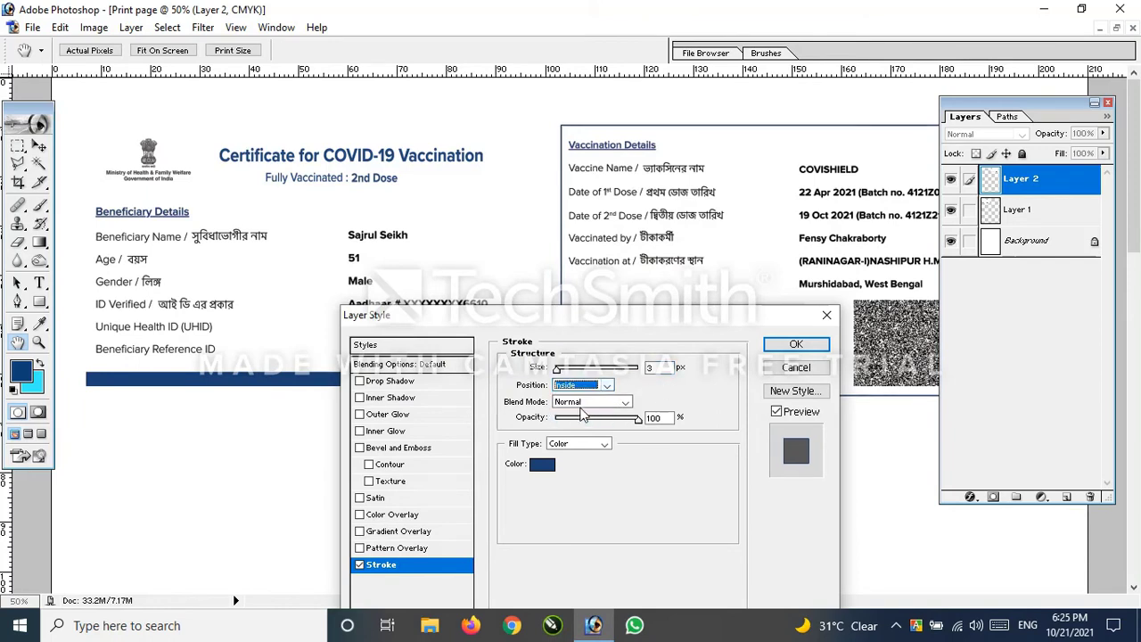
left_click(796, 345)
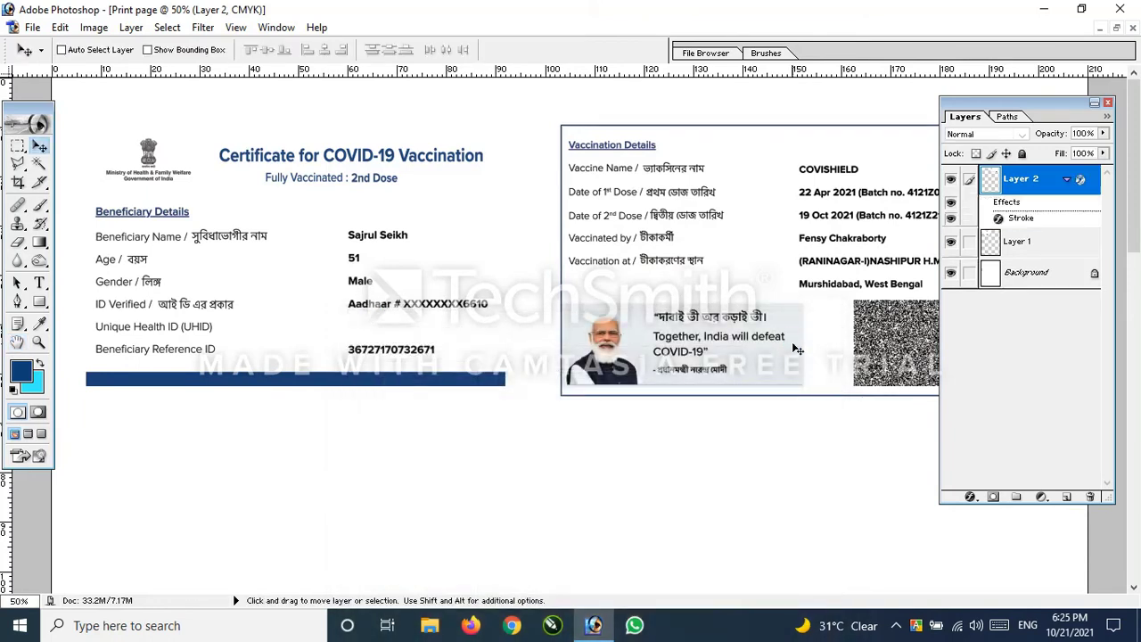
Copy Layer 2's stroke style and paste it onto Layer 1
right_click(1013, 181)
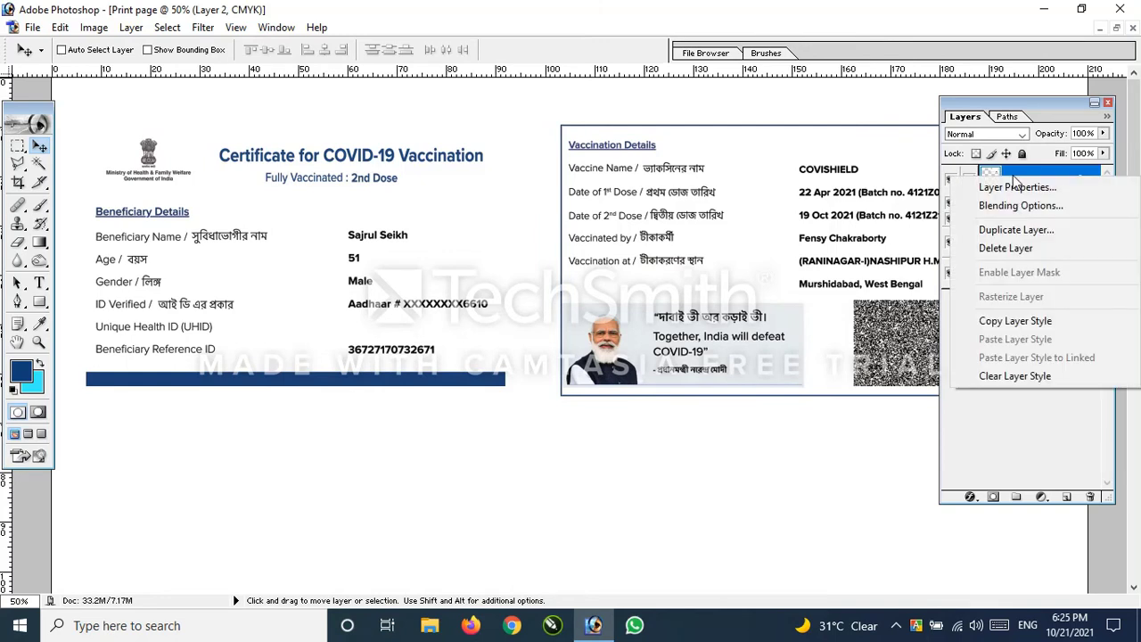
left_click(1016, 323)
left_click(1023, 245)
right_click(1024, 243)
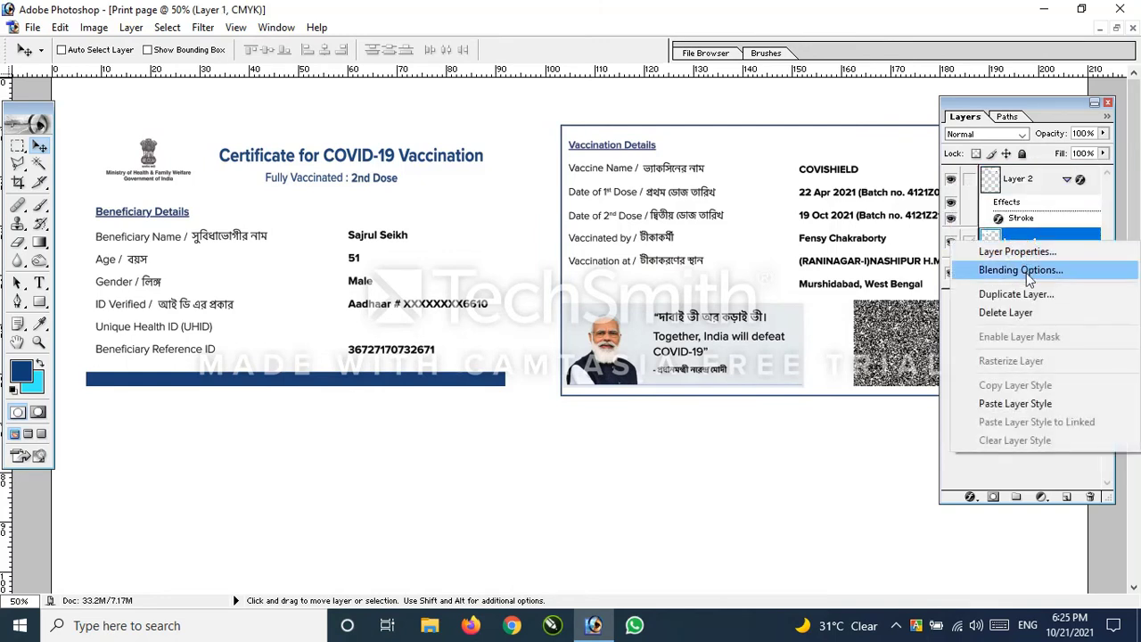
left_click(1013, 405)
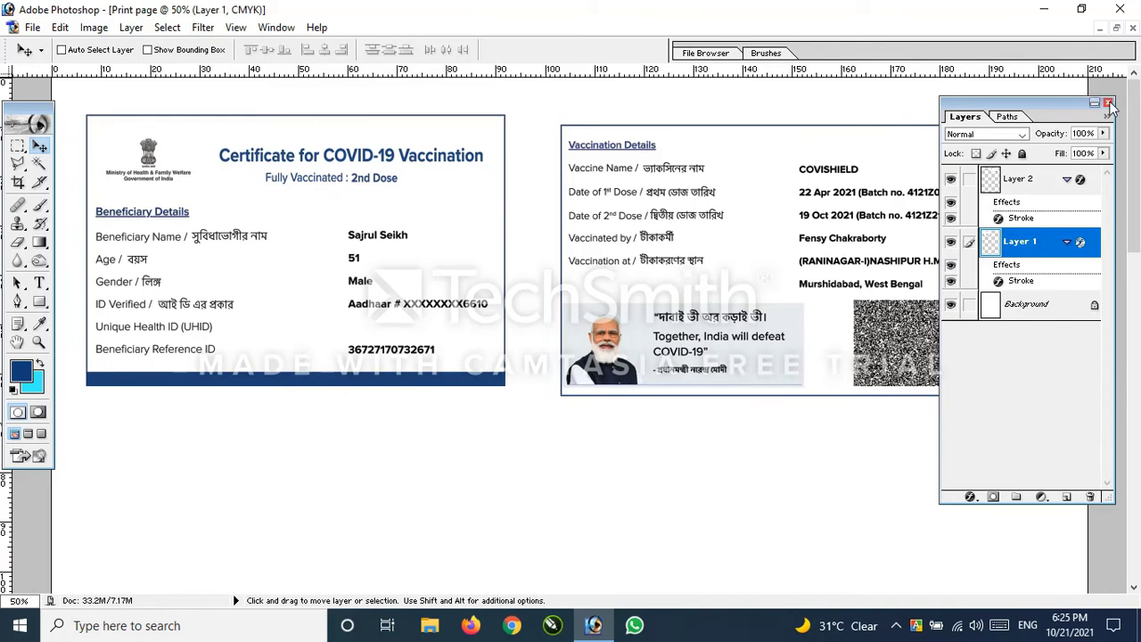
Move the right card (Layer 2) up beside the left card and check the print layout
left_click(1108, 103)
right_click(687, 172)
left_click(704, 178)
left_click_drag(698, 177, 668, 167)
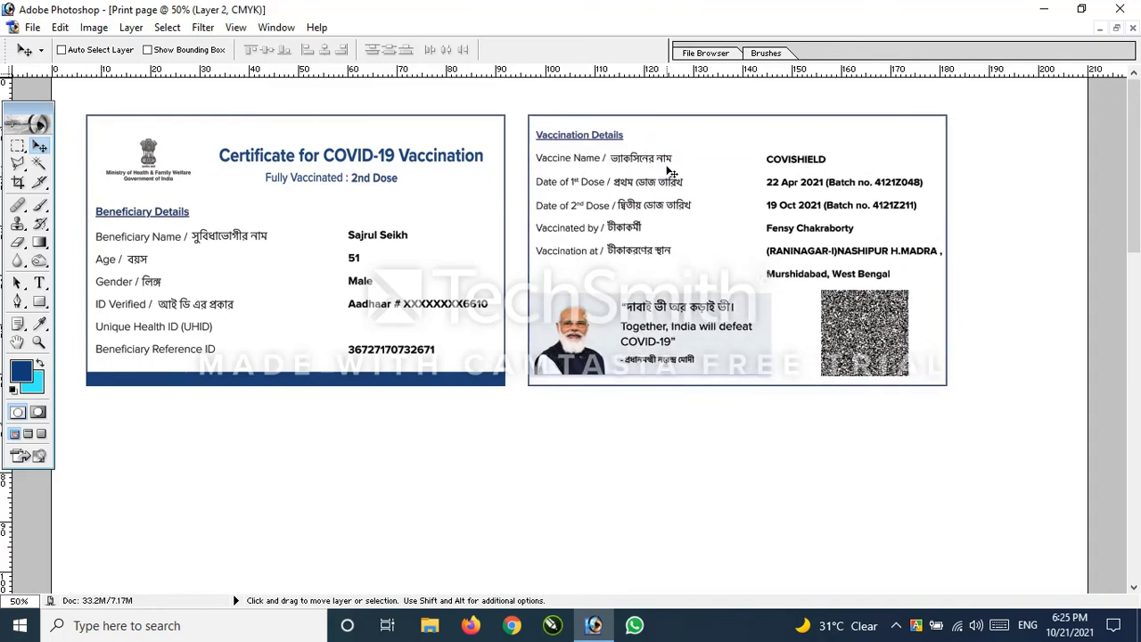
key("ctrl+p")
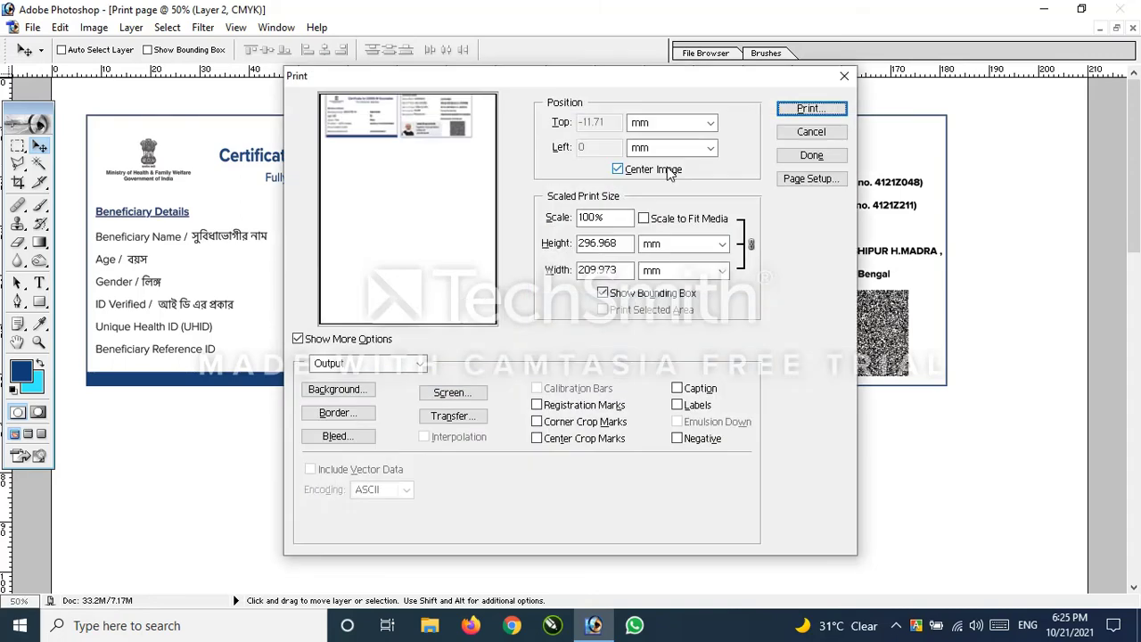
left_click(844, 76)
key("ctrl+minus")
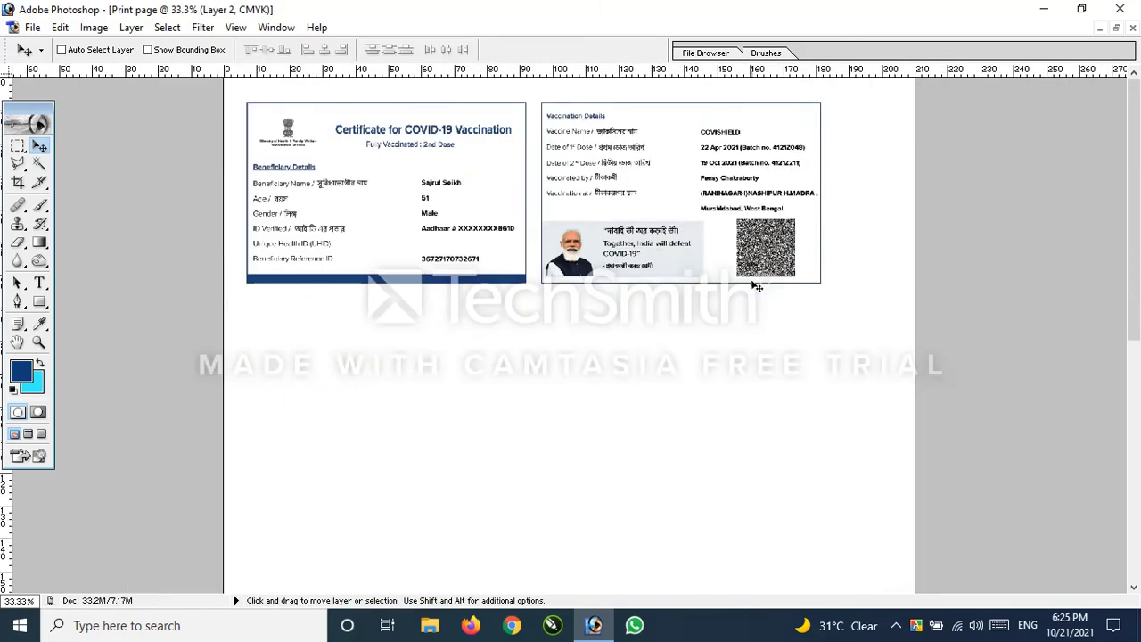
key("ctrl+minus")
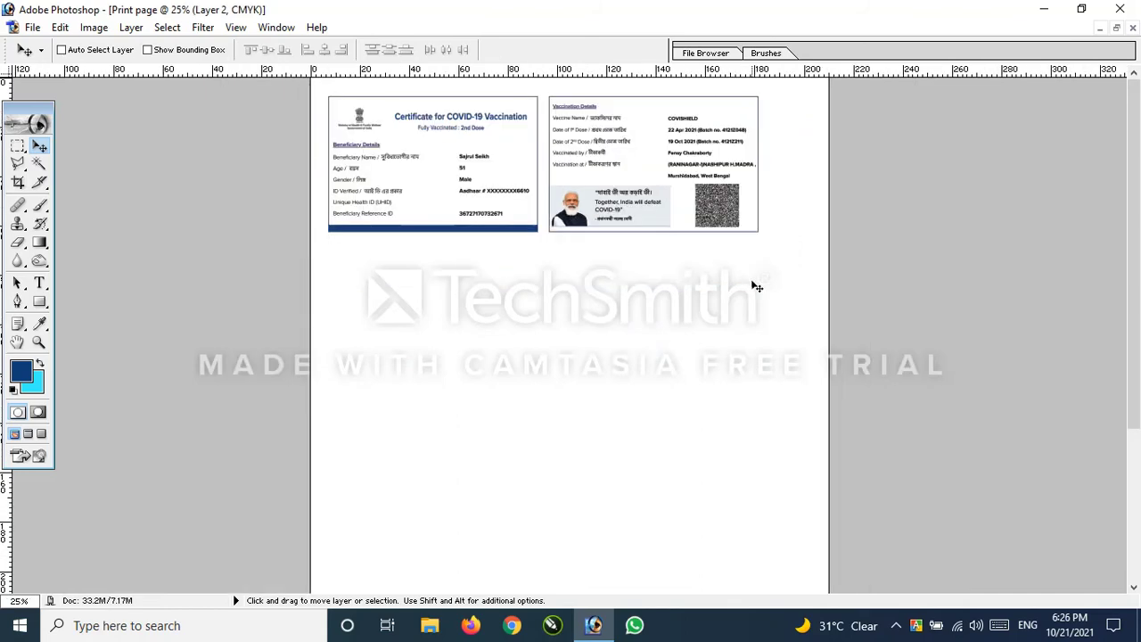